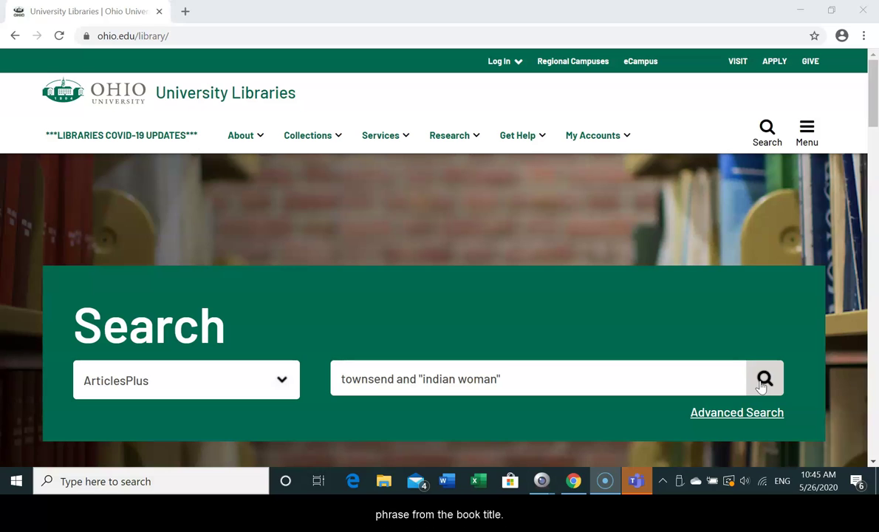
Run the ArticlesPlus search for townsend and "indian woman".
left_click(764, 379)
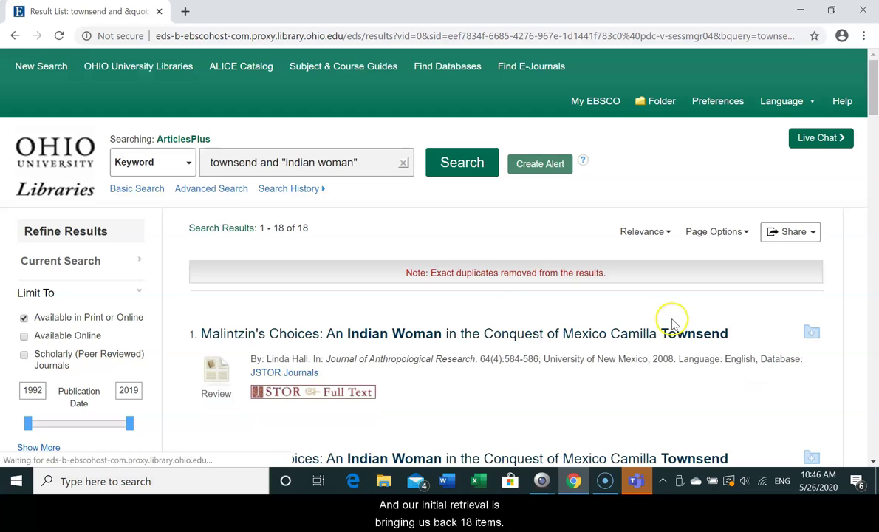
Filter the townsend and "indian woman" results to the Reviews resource type, leaving 12 items.
scroll(650, 309, "down", 1)
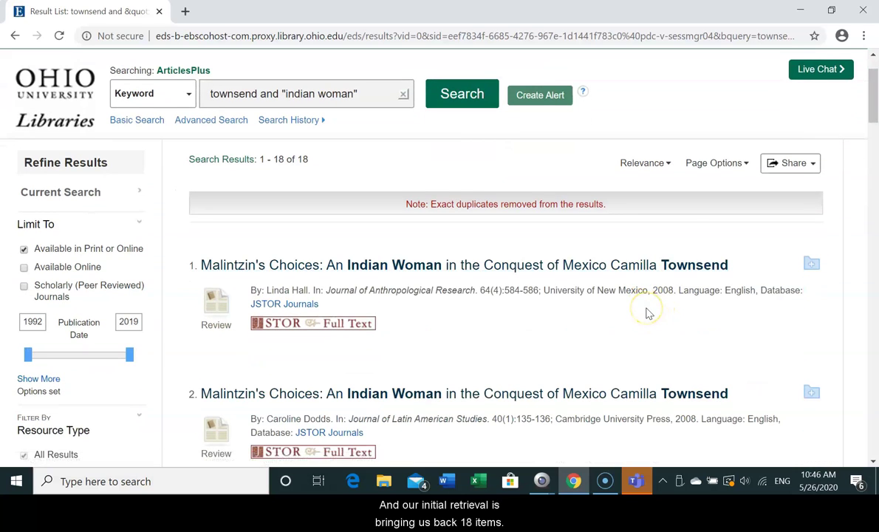
left_click(644, 310)
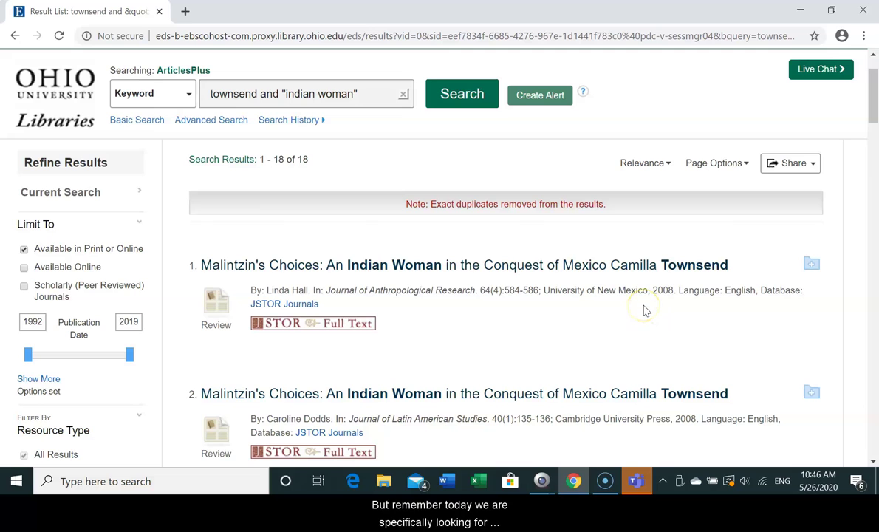
scroll(645, 309, "down", 2)
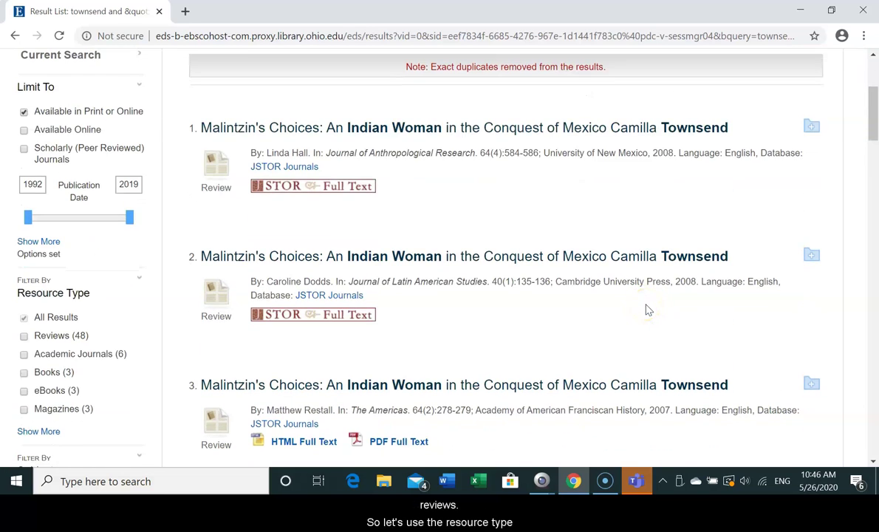
left_click(24, 337)
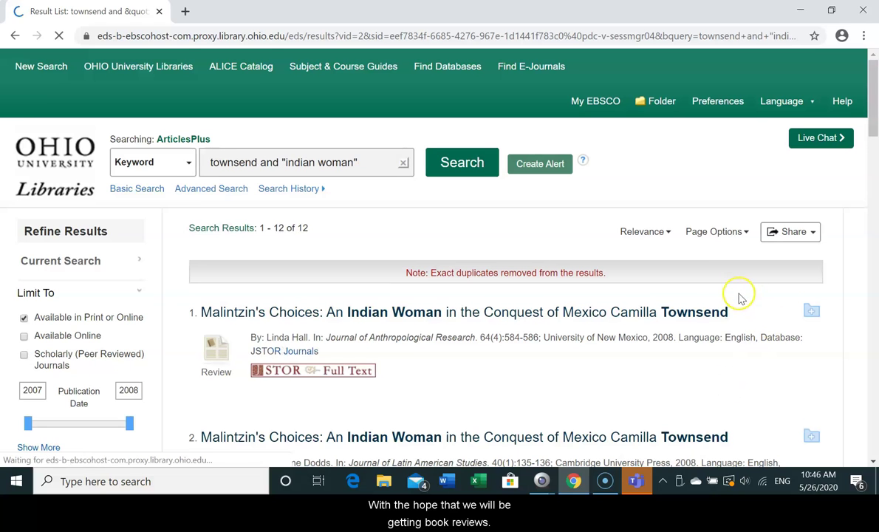
scroll(740, 297, "down", 1)
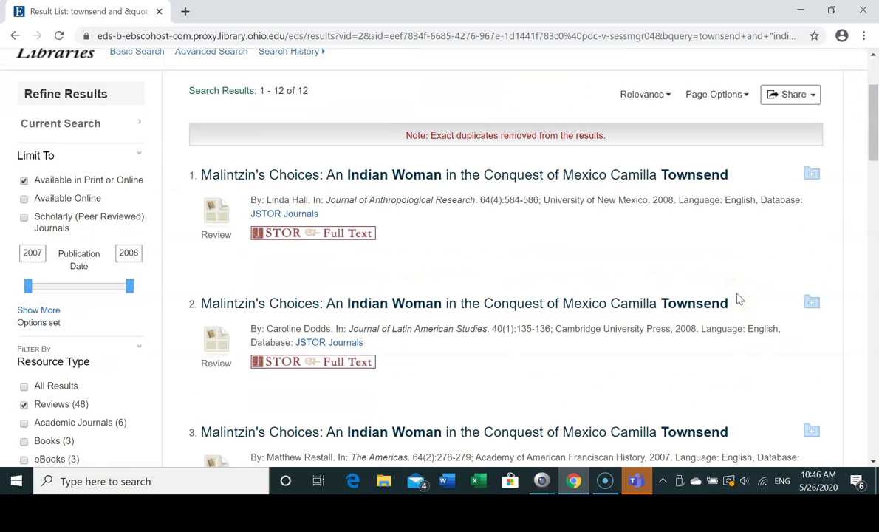
scroll(739, 298, "down", 1)
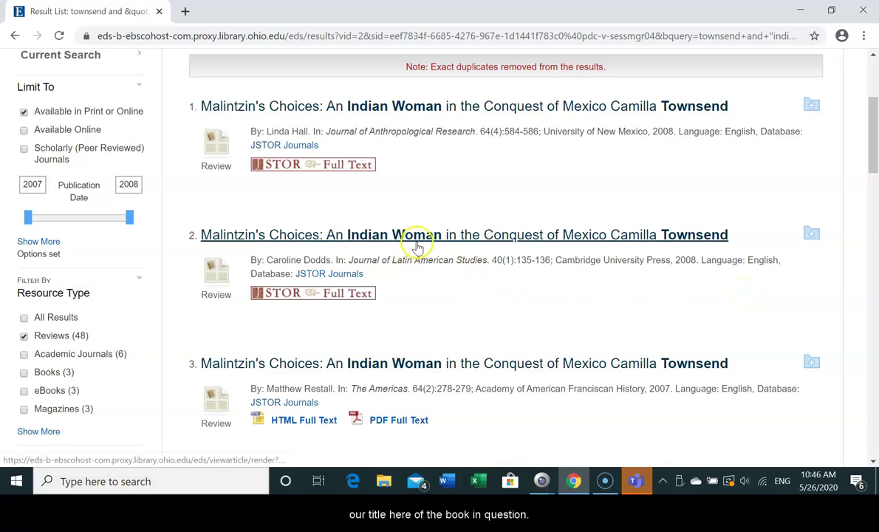
Open the second result's Journal of Latin American Studies review and its JSTOR full text.
left_click(418, 243)
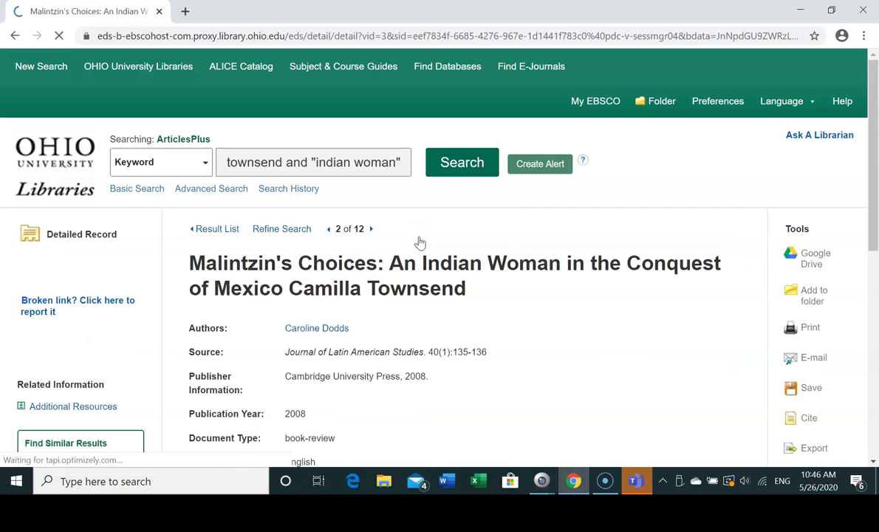
scroll(718, 288, "down", 2)
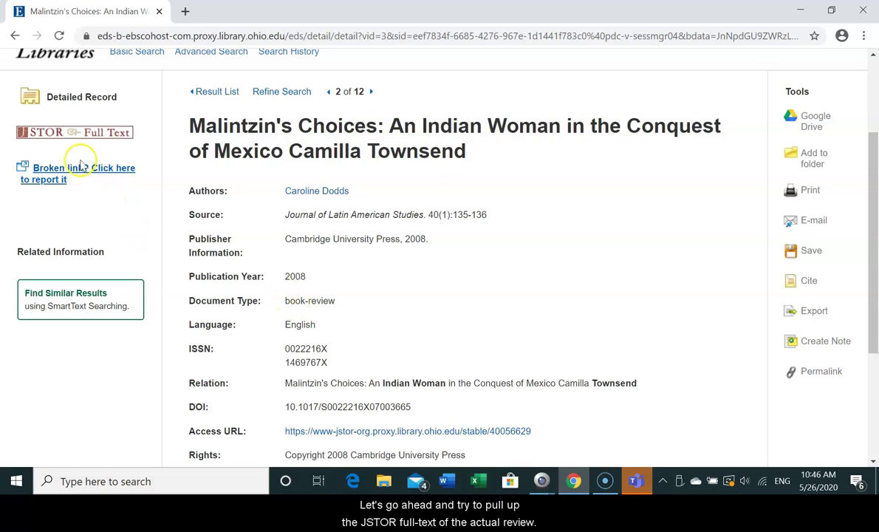
left_click(74, 135)
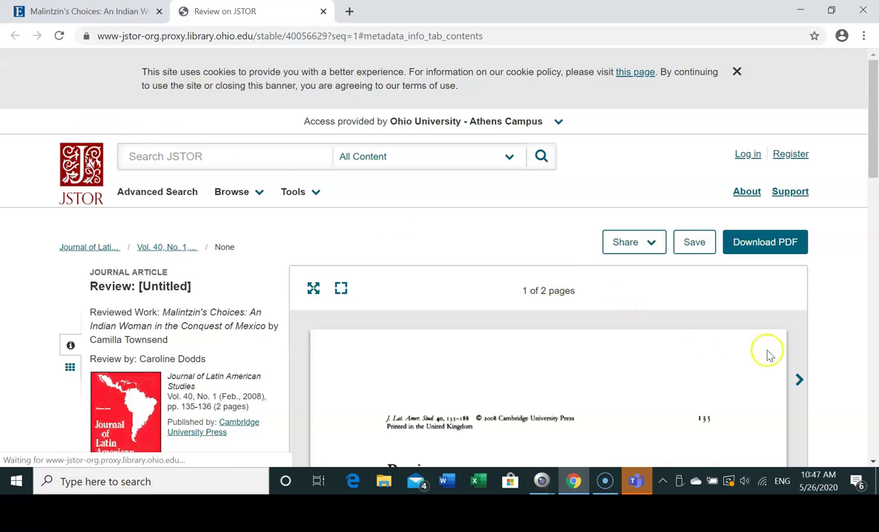
scroll(834, 321, "down", 2)
scroll(834, 321, "down", 3)
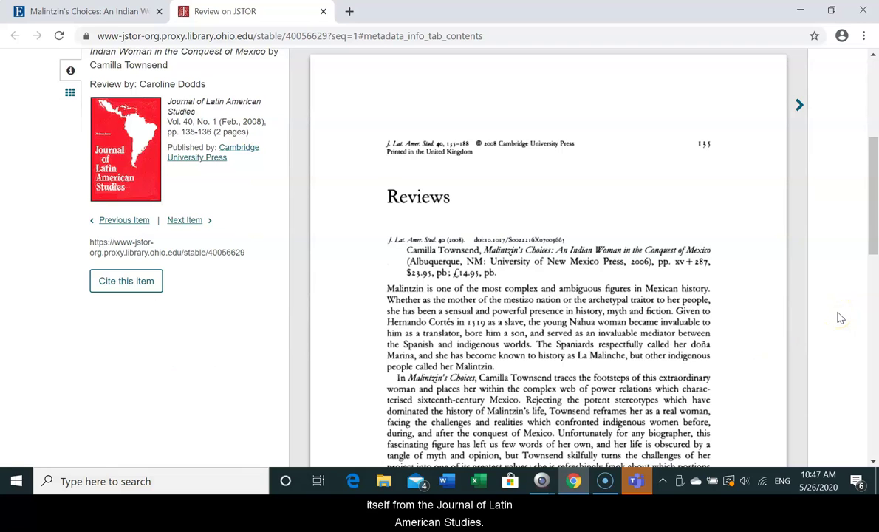
scroll(840, 318, "down", 3)
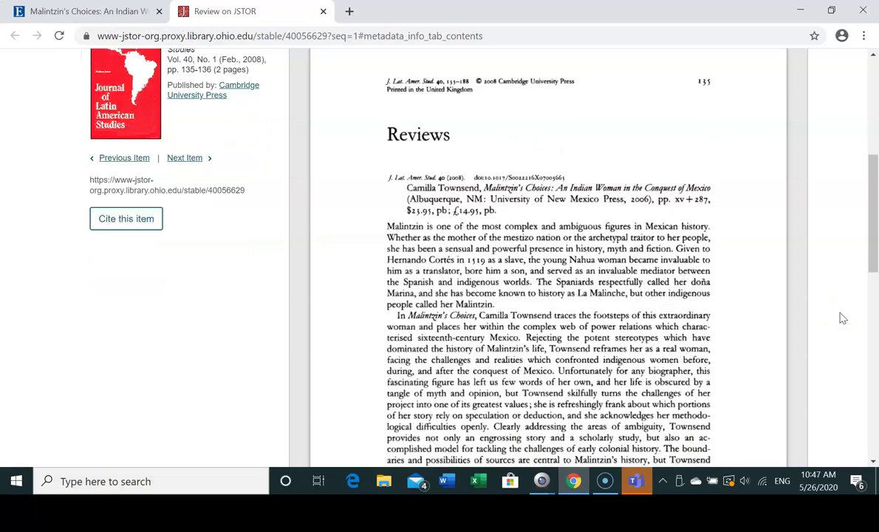
scroll(847, 319, "down", 8)
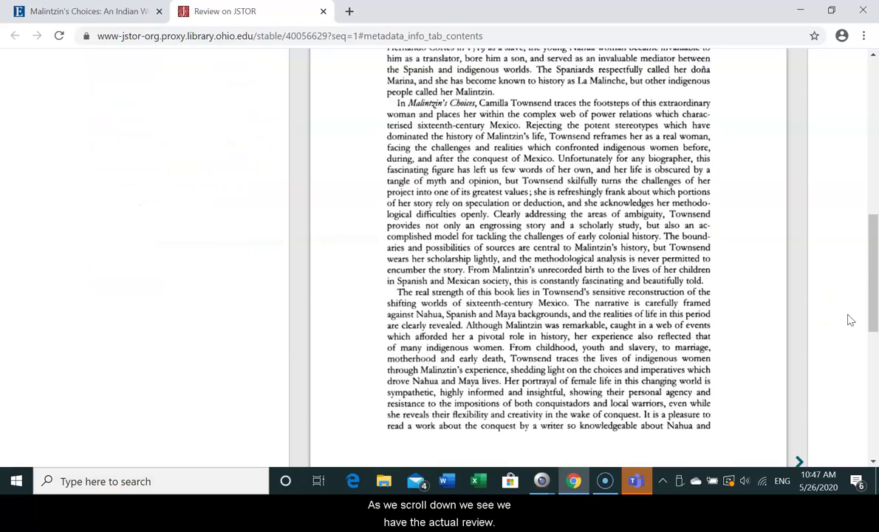
scroll(853, 320, "up", 10)
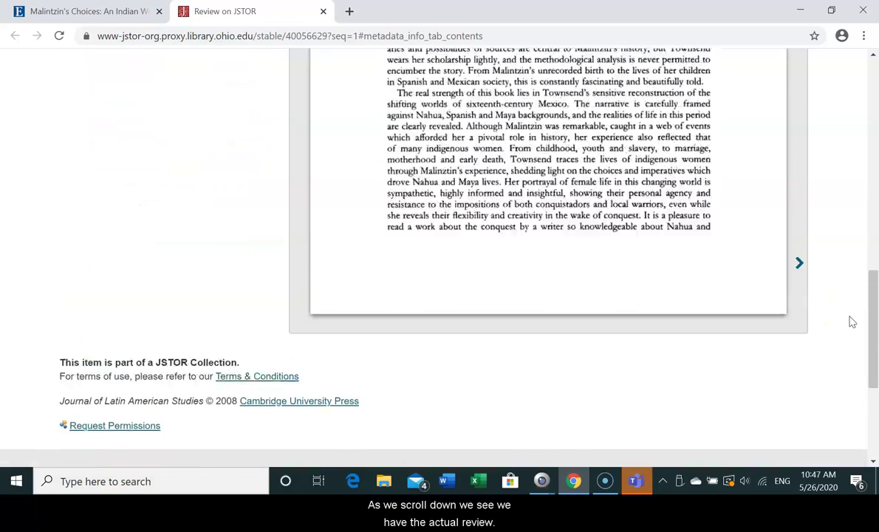
scroll(871, 322, "up", 3)
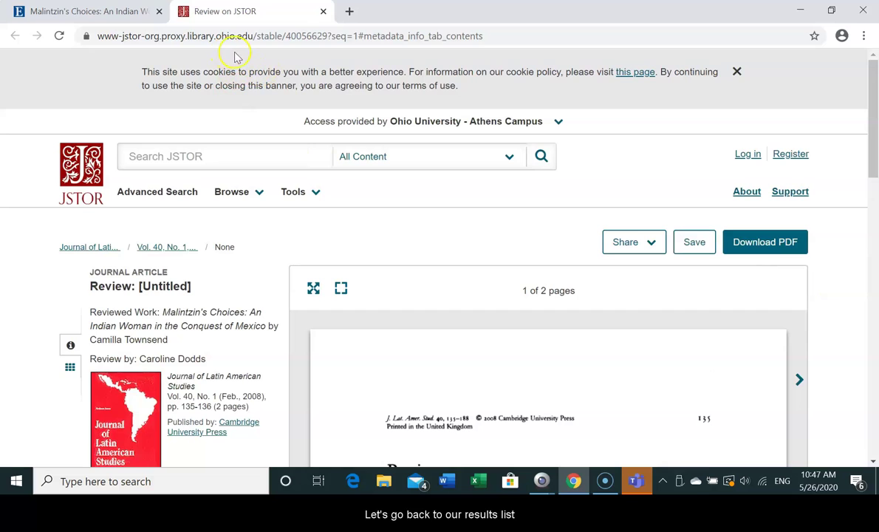
Return to the search results and add the first review to the folder.
left_click(140, 17)
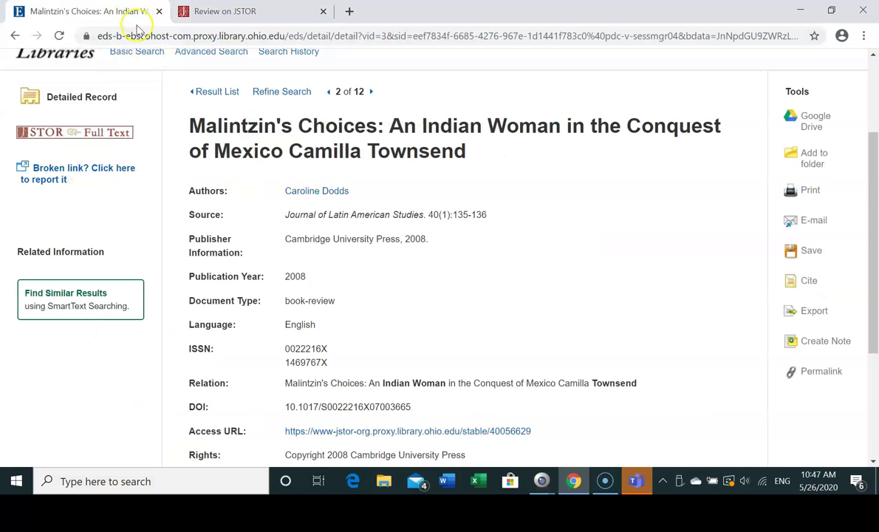
left_click(217, 94)
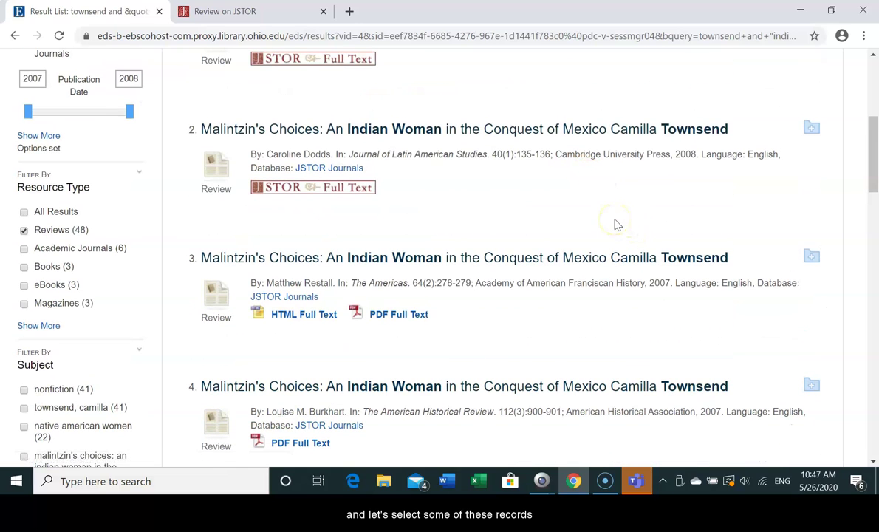
scroll(617, 214, "up", 4)
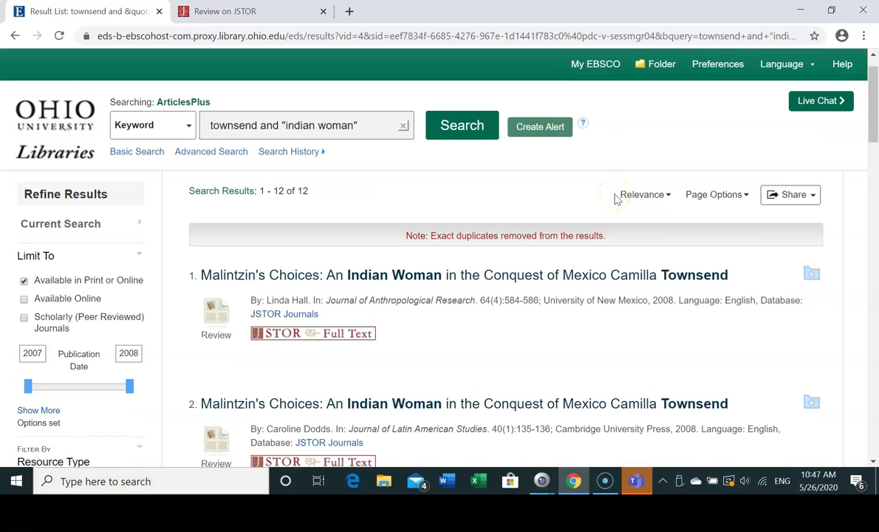
left_click(812, 275)
Add reviews 3, 4 and 5 to the folder, then scroll back to the top.
scroll(829, 343, "down", 2)
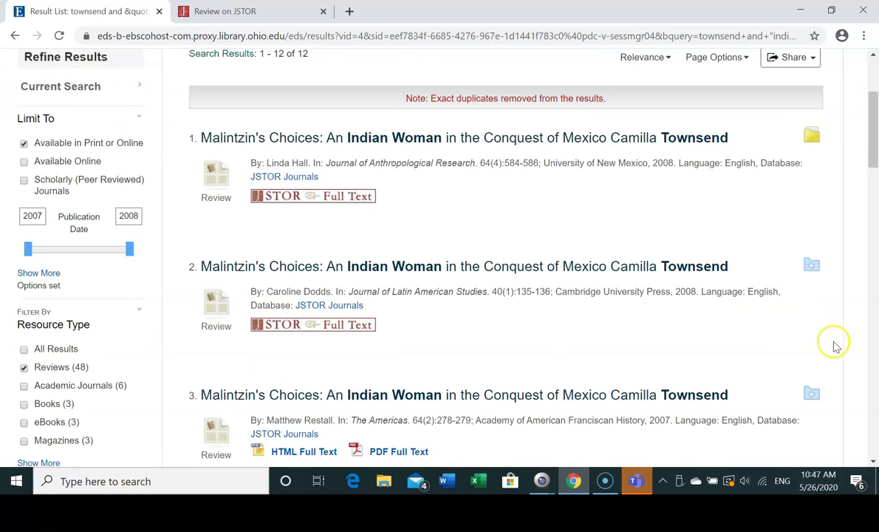
scroll(836, 348, "down", 1)
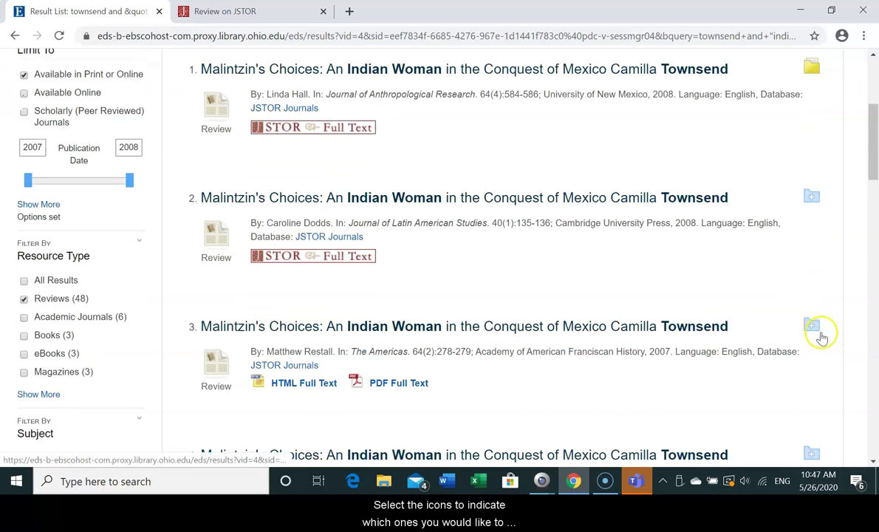
left_click(814, 326)
scroll(834, 358, "down", 3)
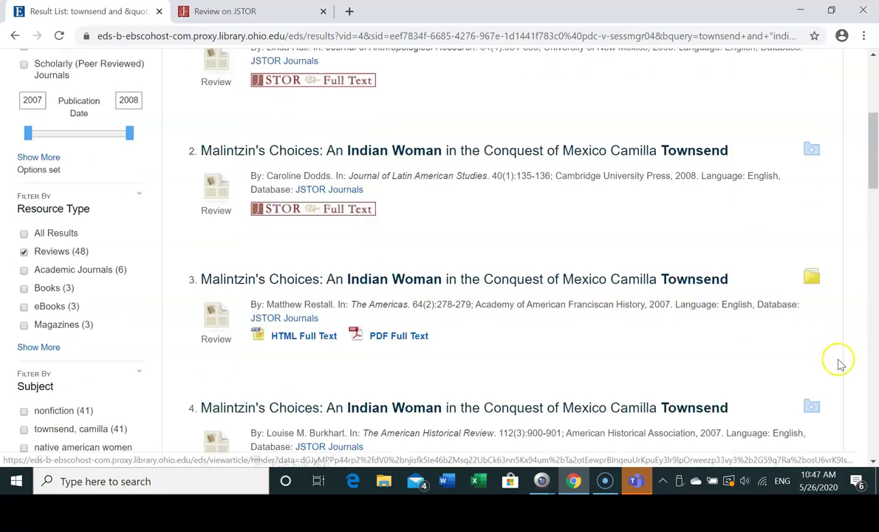
scroll(827, 358, "down", 1)
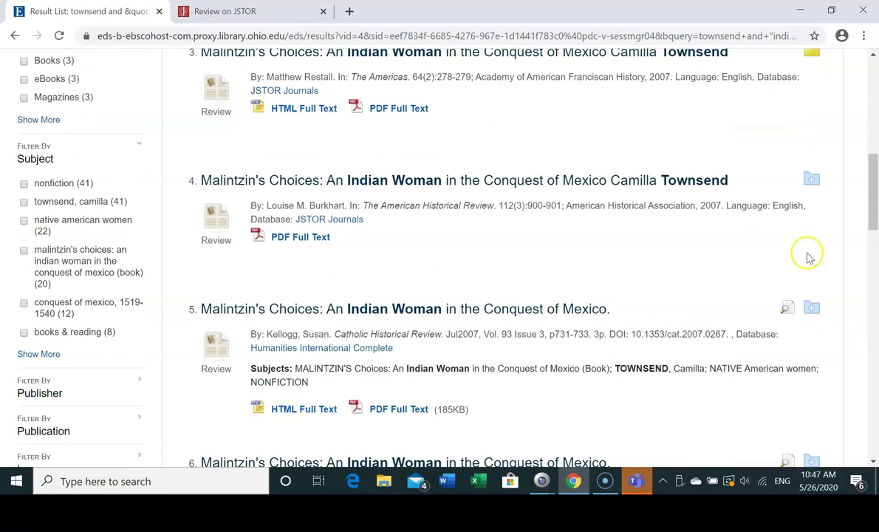
left_click(811, 179)
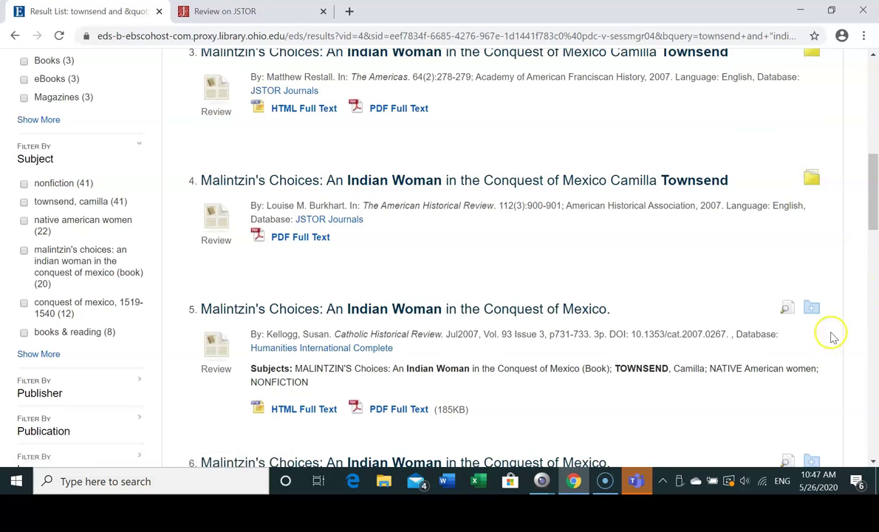
left_click(812, 308)
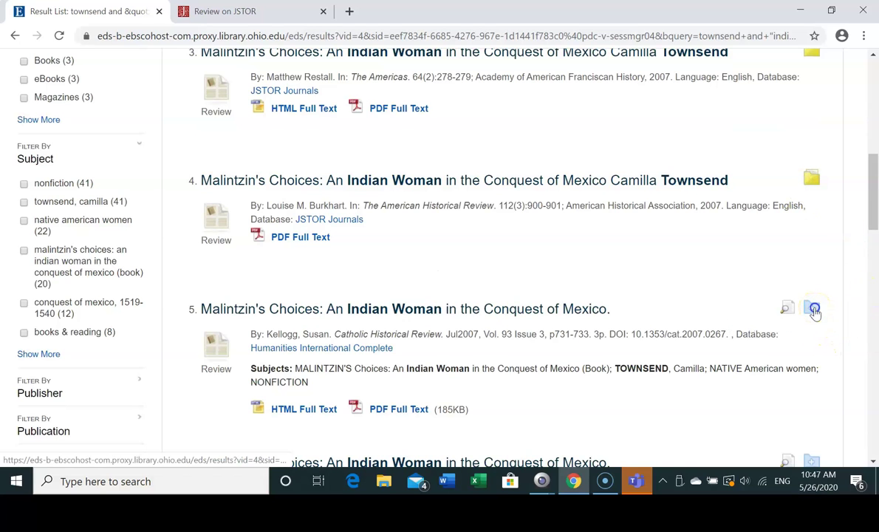
left_click_drag(873, 198, 868, 99)
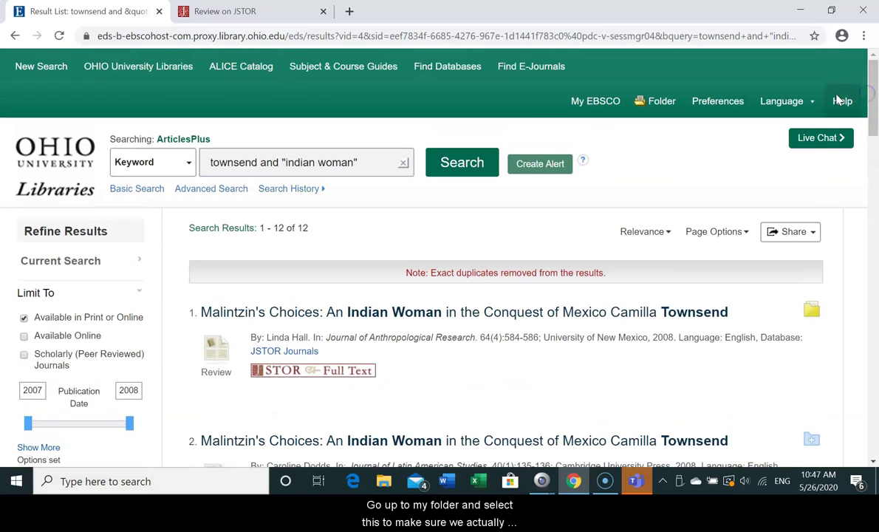
Open the folder and start an e-mail of its four saved reviews.
left_click(664, 104)
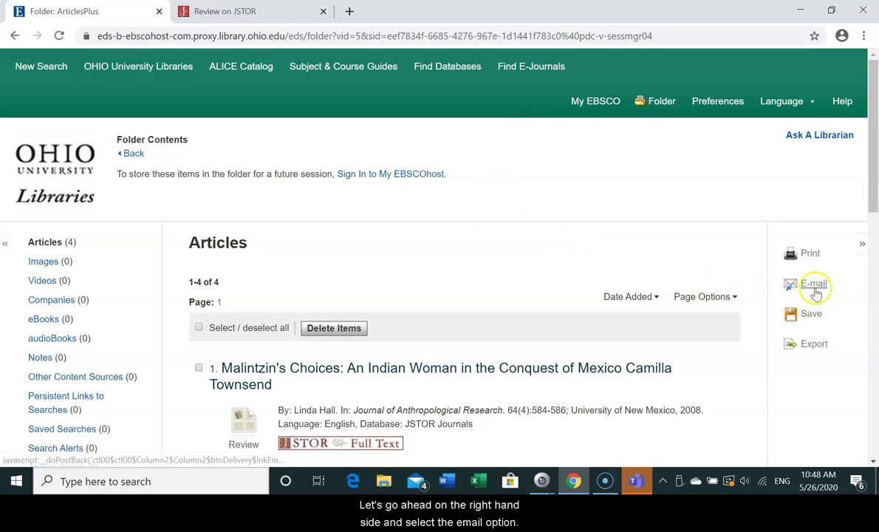
left_click(816, 291)
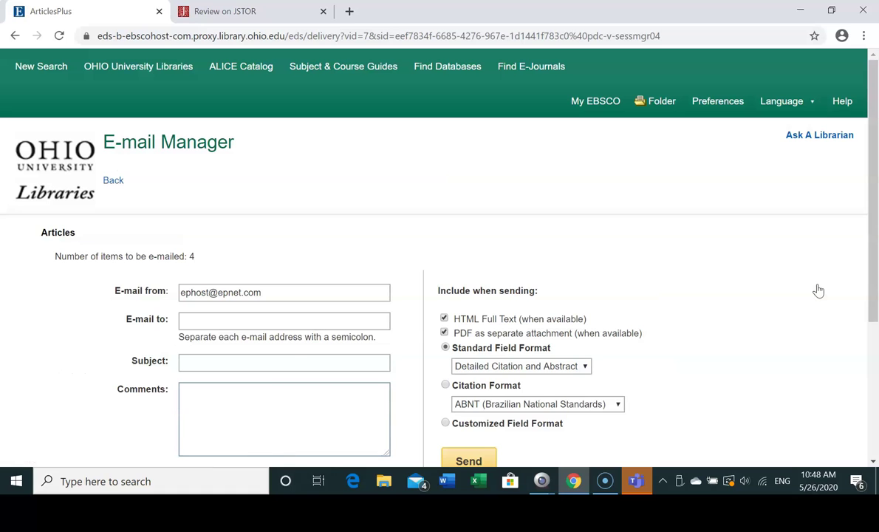
Address the e-mail to the recipient, subject 'Book Review', with Detailed Citation and Abstract.
left_click(202, 321)
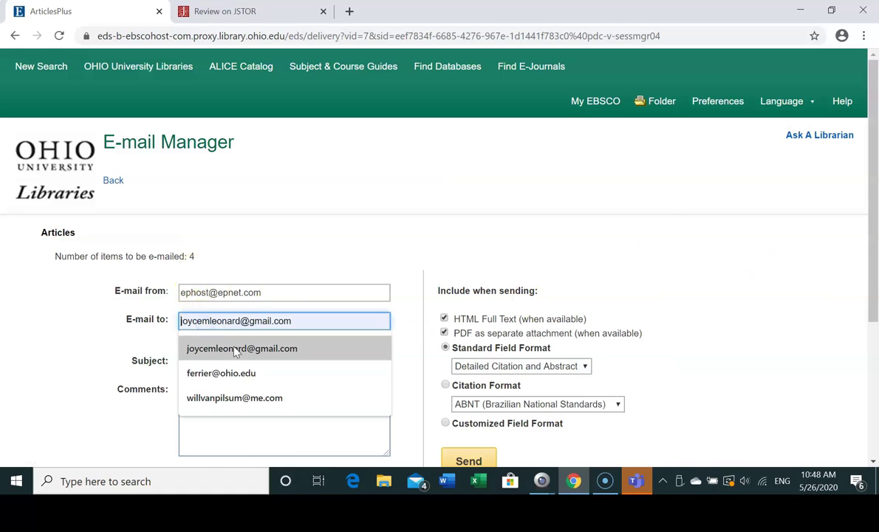
left_click(246, 373)
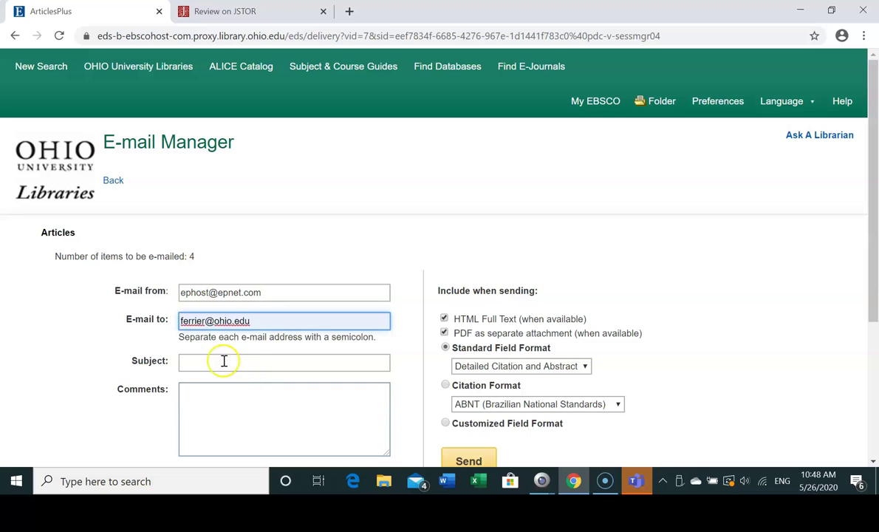
left_click(225, 362)
type("Book Re")
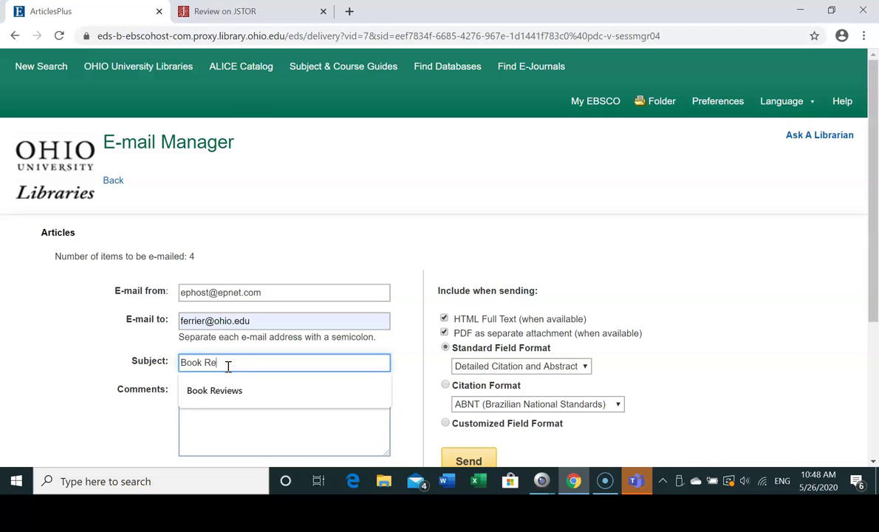
type("view")
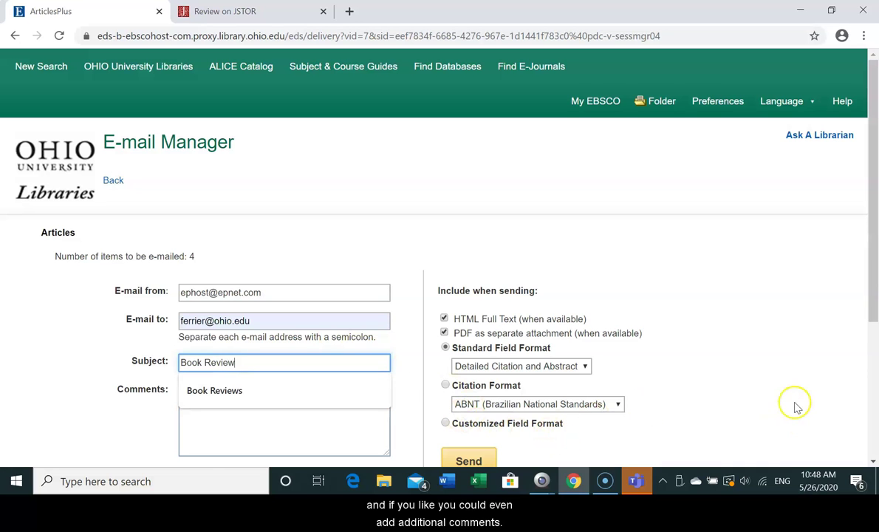
scroll(798, 404, "down", 1)
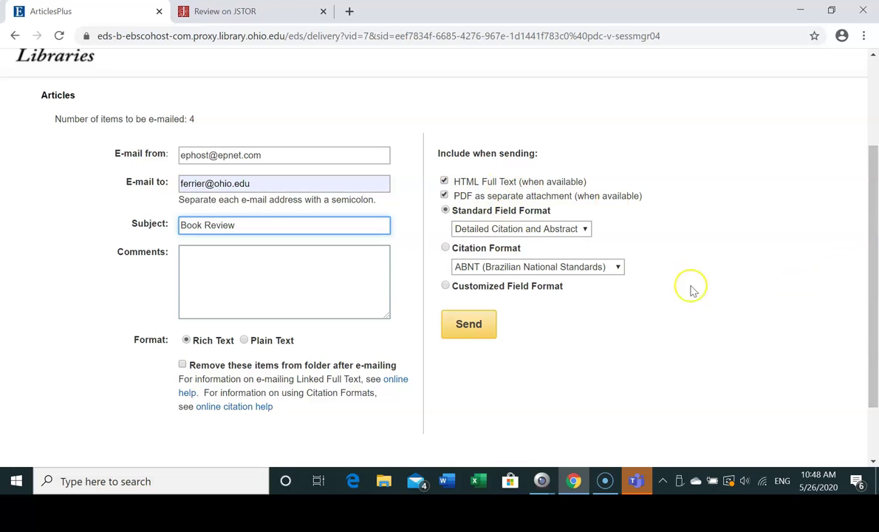
left_click(586, 230)
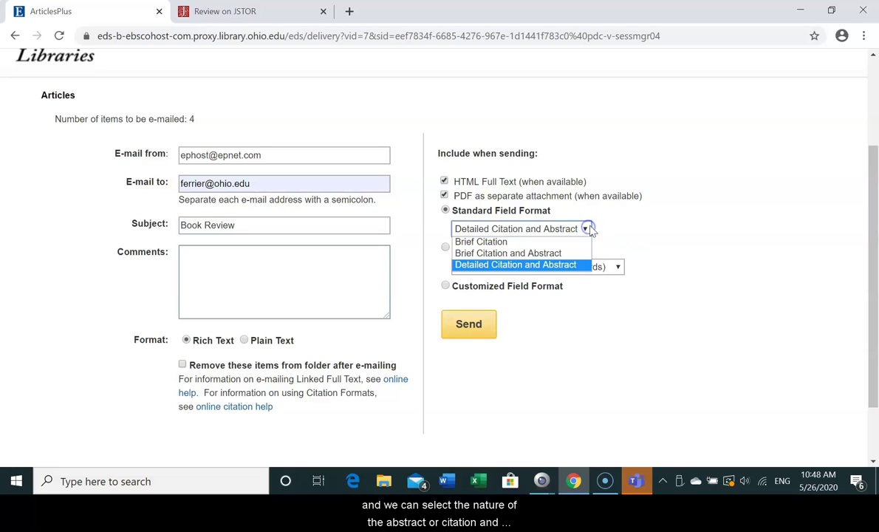
left_click(535, 266)
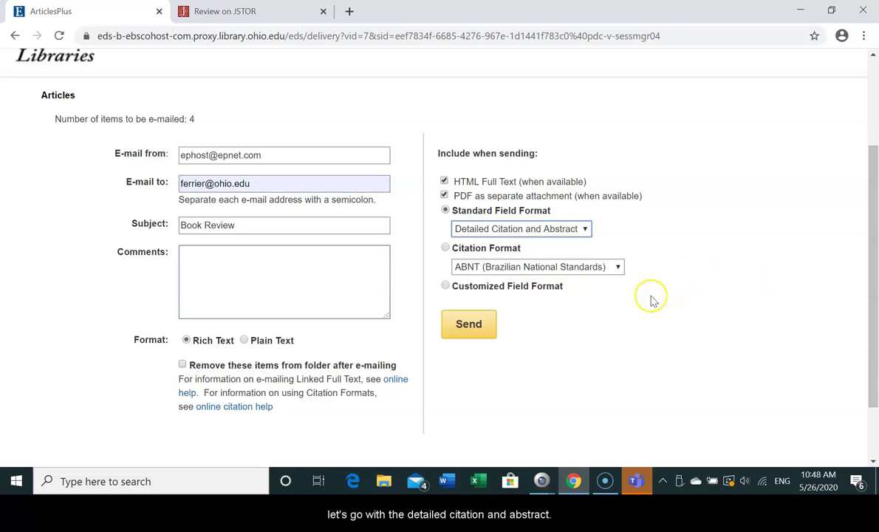
Set Citation Format to MLA (Modern Language Assoc.) and send the e-mail.
scroll(702, 299, "down", 2)
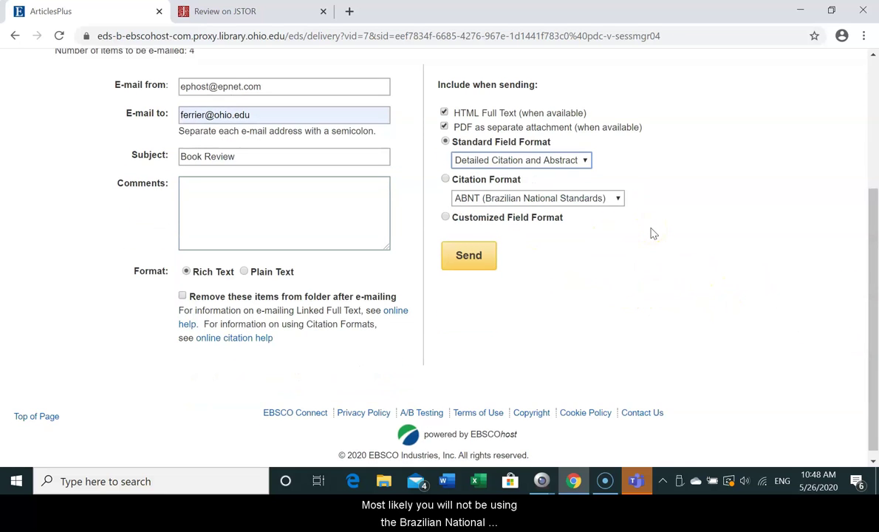
left_click(620, 202)
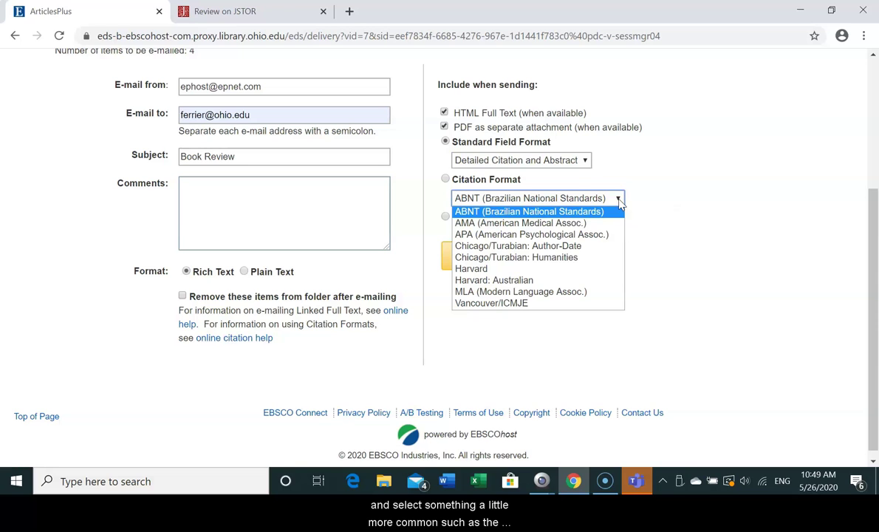
left_click(549, 294)
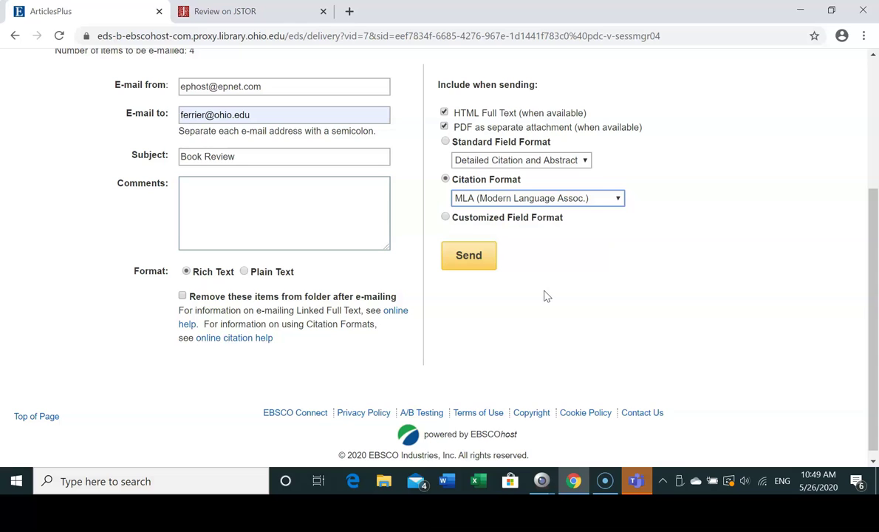
left_click(476, 260)
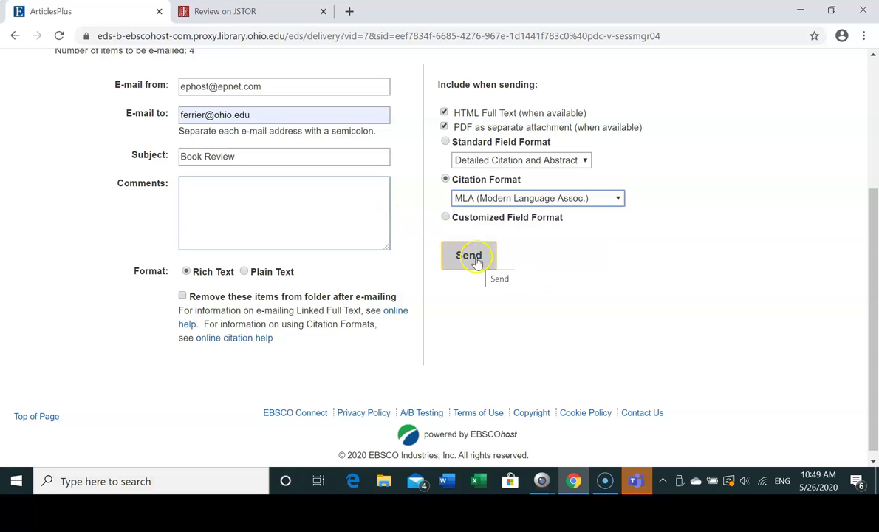